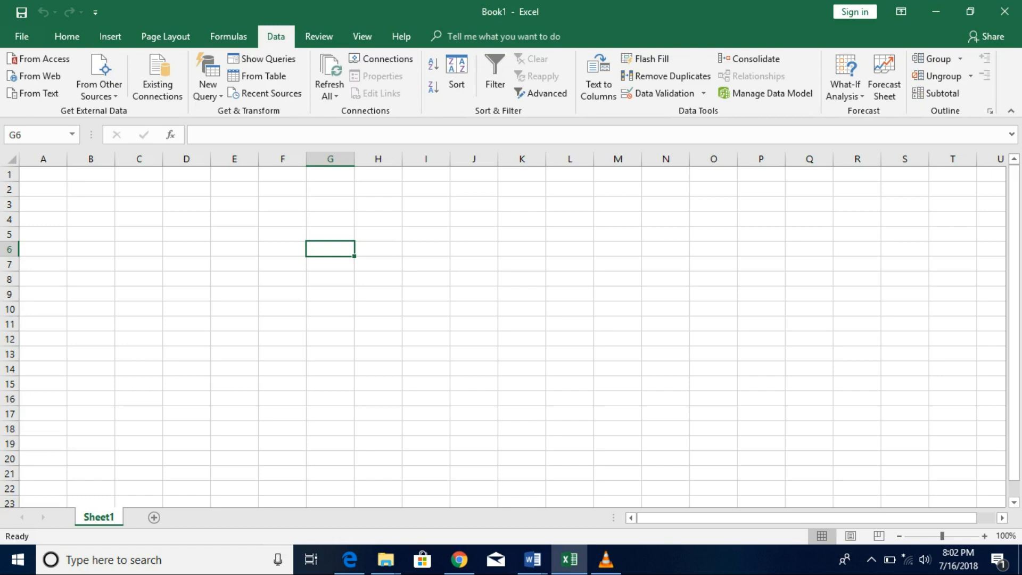
Enter the column heading "Name" in cell C3.
click(984, 536)
click(985, 536)
click(985, 537)
click(985, 536)
click(985, 536)
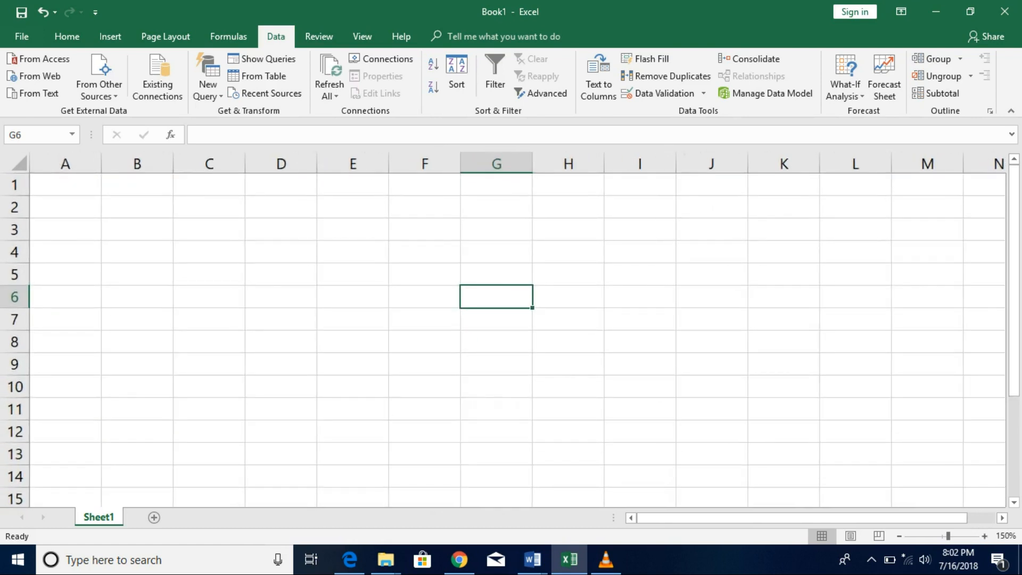
click(209, 229)
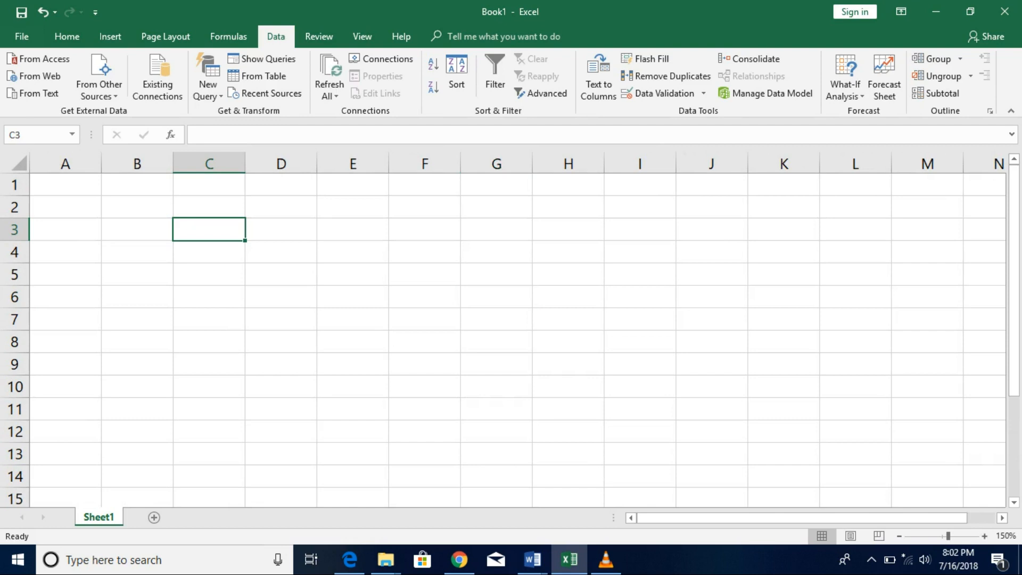
text(Name)
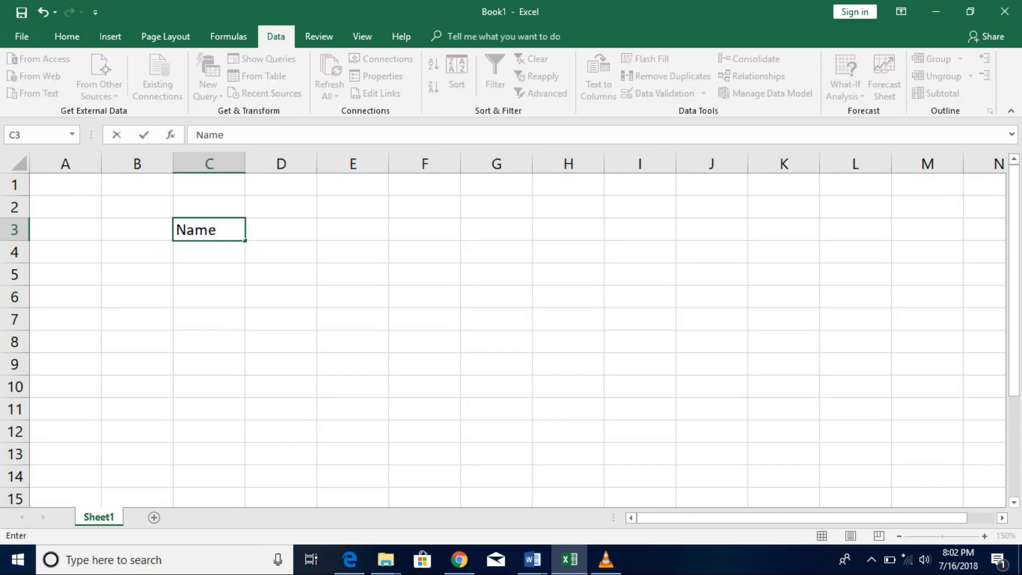
key(Return)
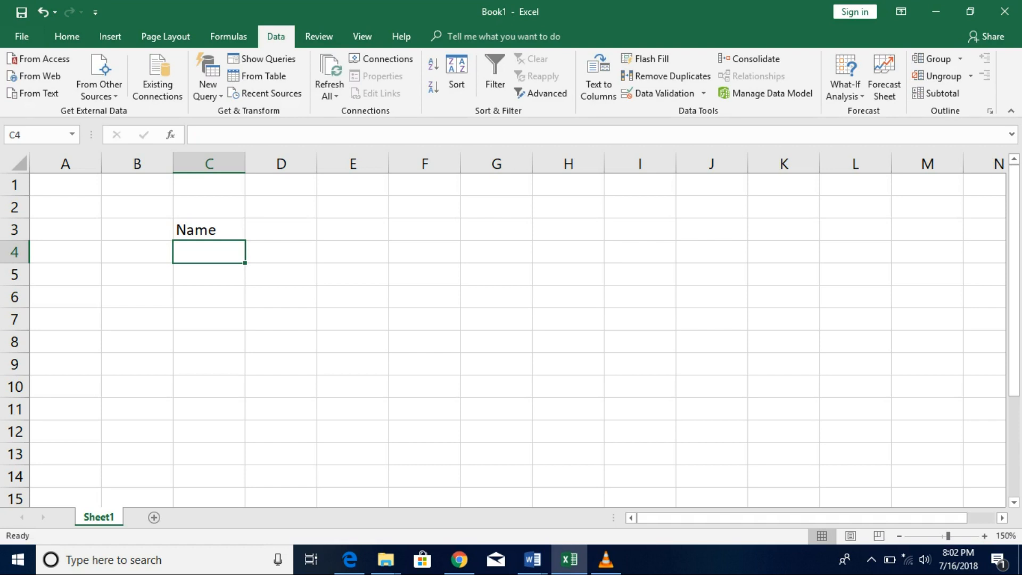
Fill cells C4 to C10 with seven first names, repeating the first name in C7 and the third name in C9.
text(Alex)
key(Return)
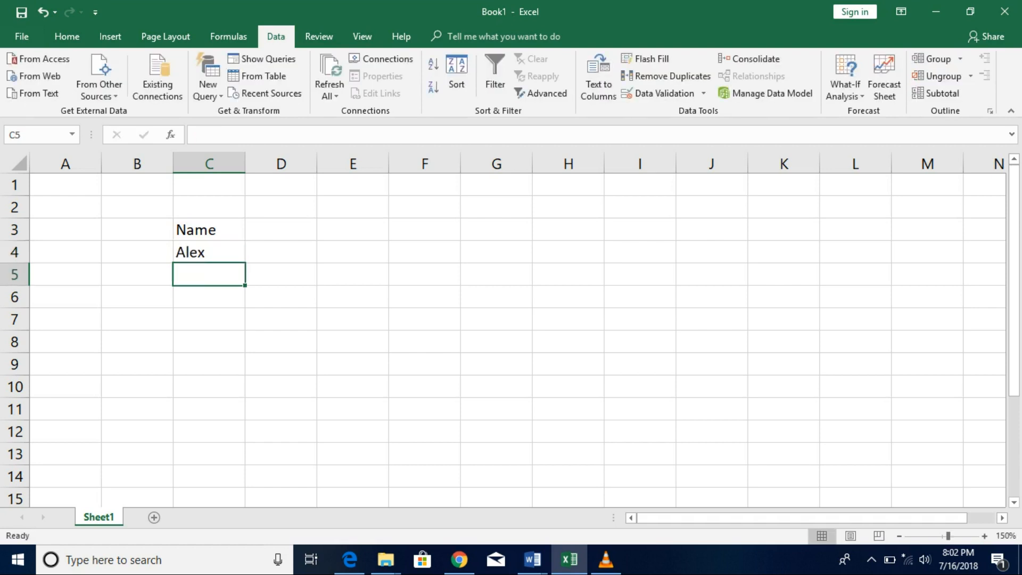
text(James)
key(Return)
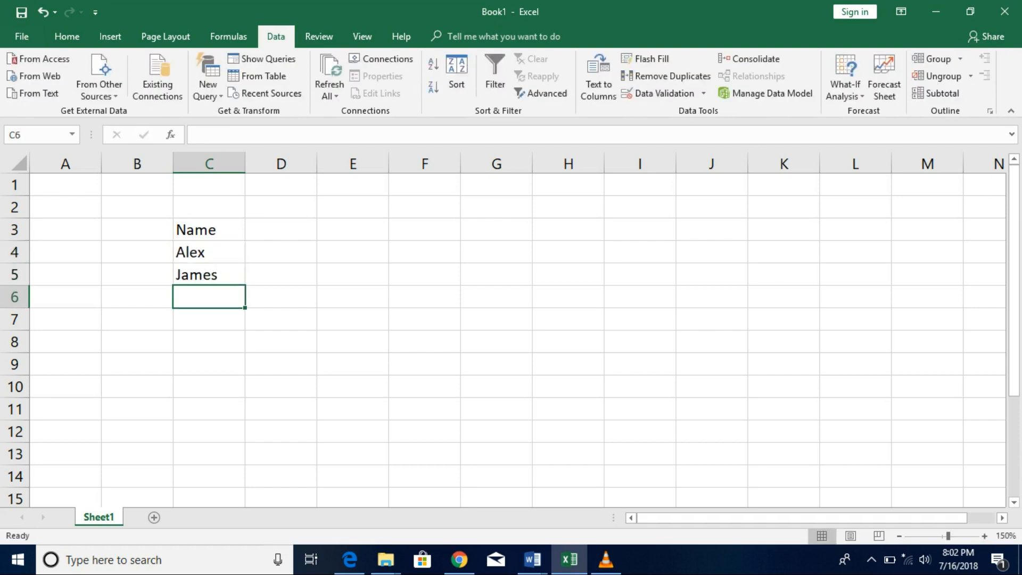
text(Alice)
key(Return)
text(Alex)
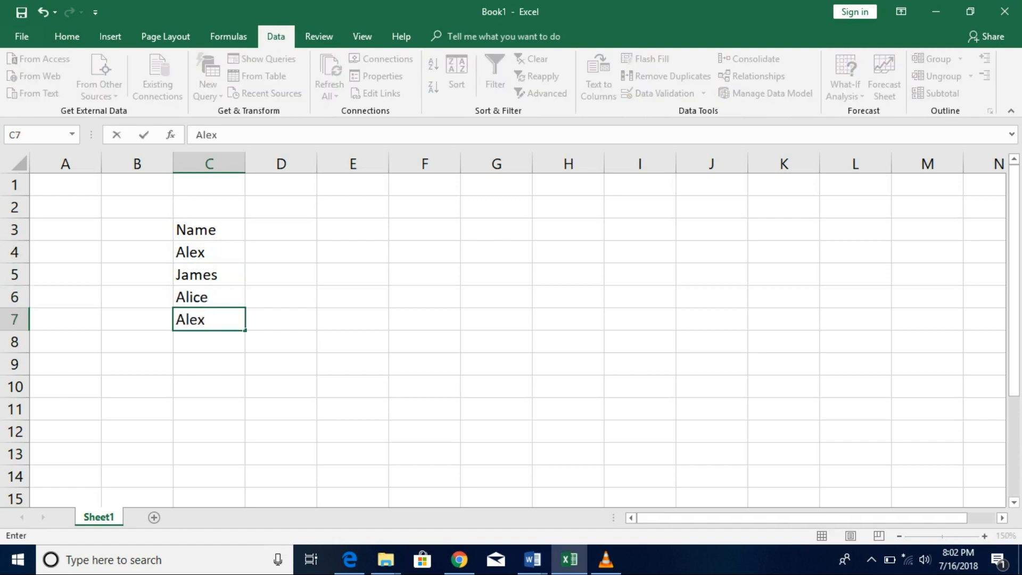
key(Return)
text(Jim)
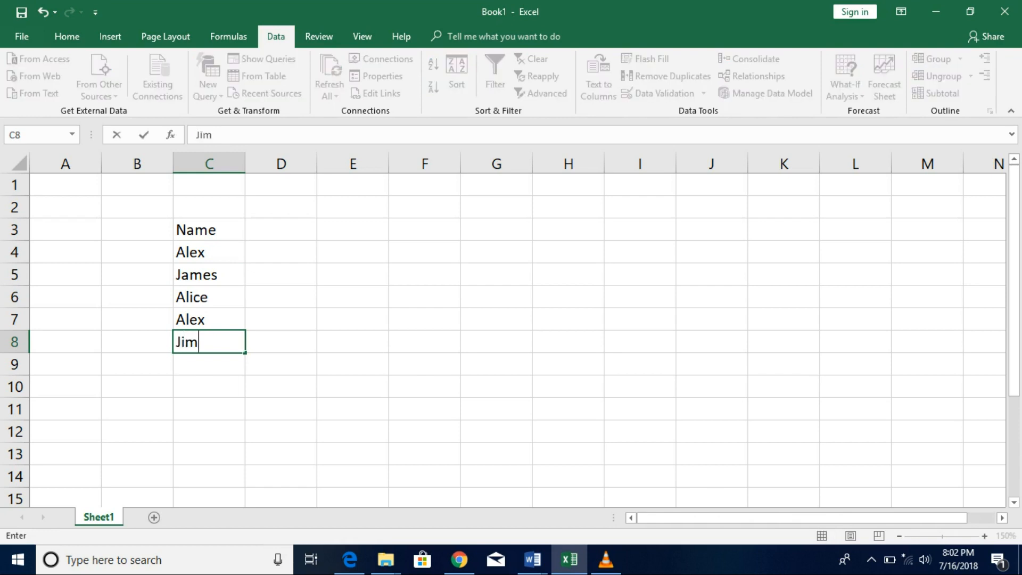
key(Return)
text(Alice)
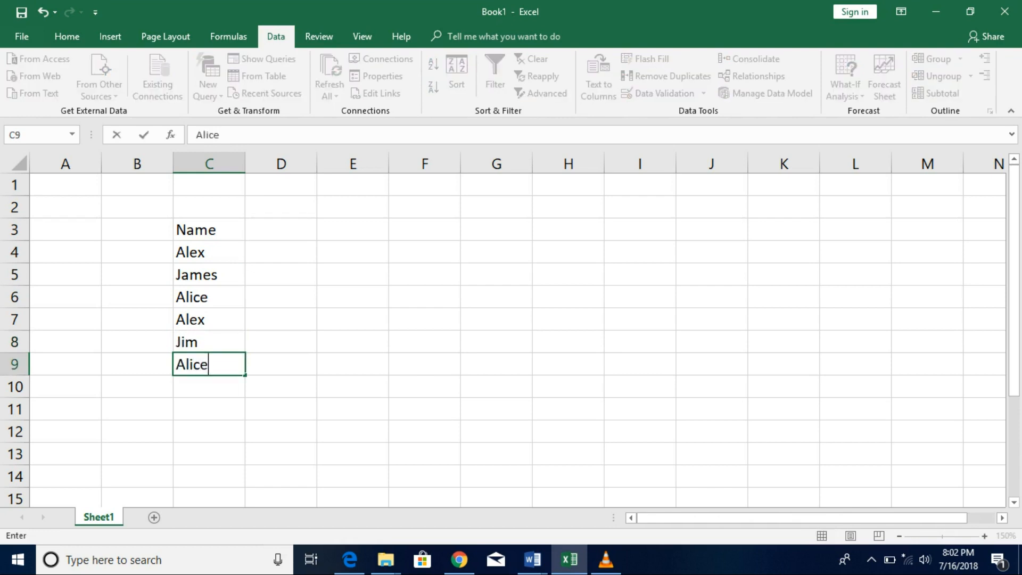
key(Return)
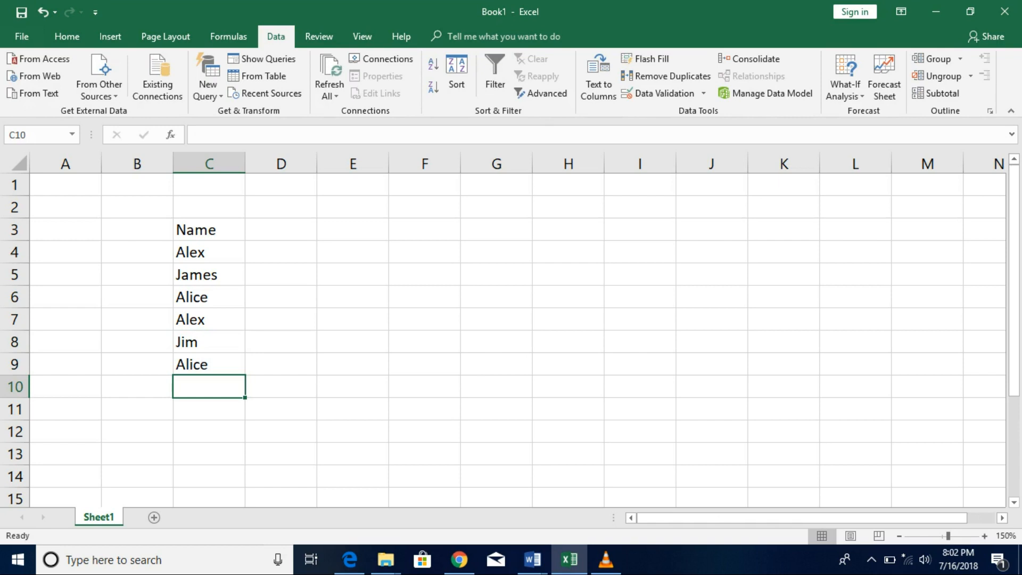
text(Karter)
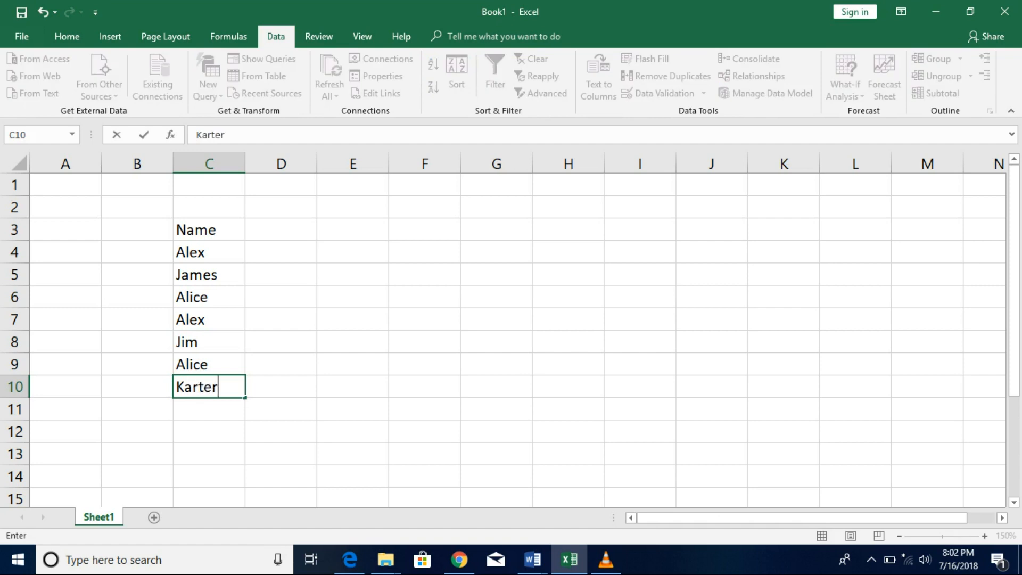
key(Return)
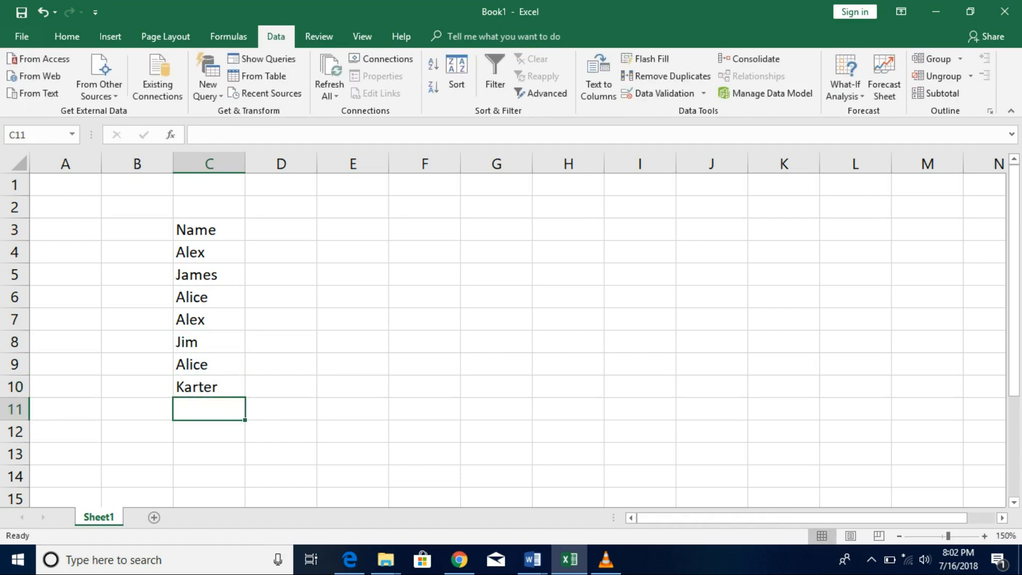
Apply All Borders to the name list in C3:C10, including its heading.
drag(209, 230, 209, 388)
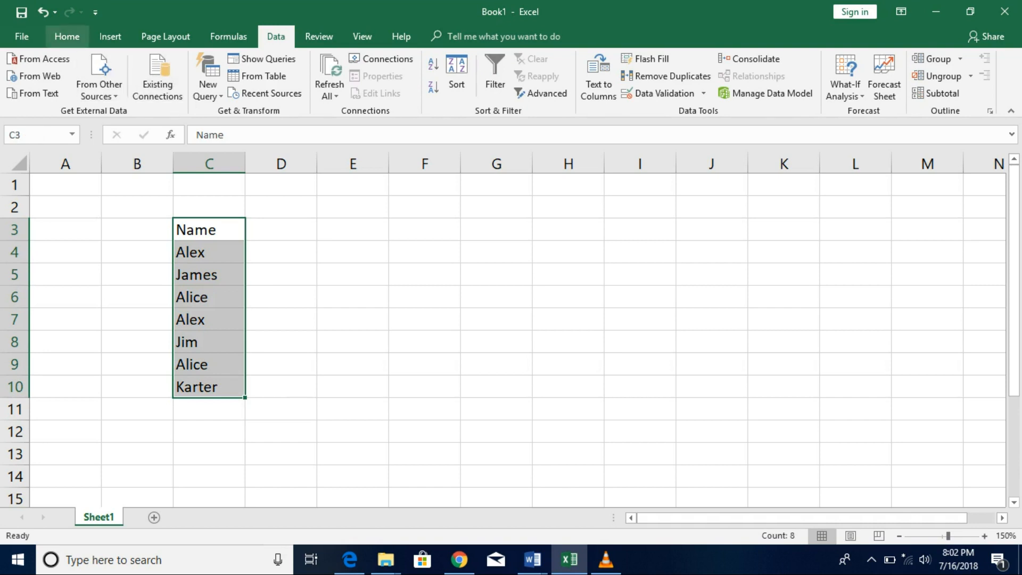
click(67, 37)
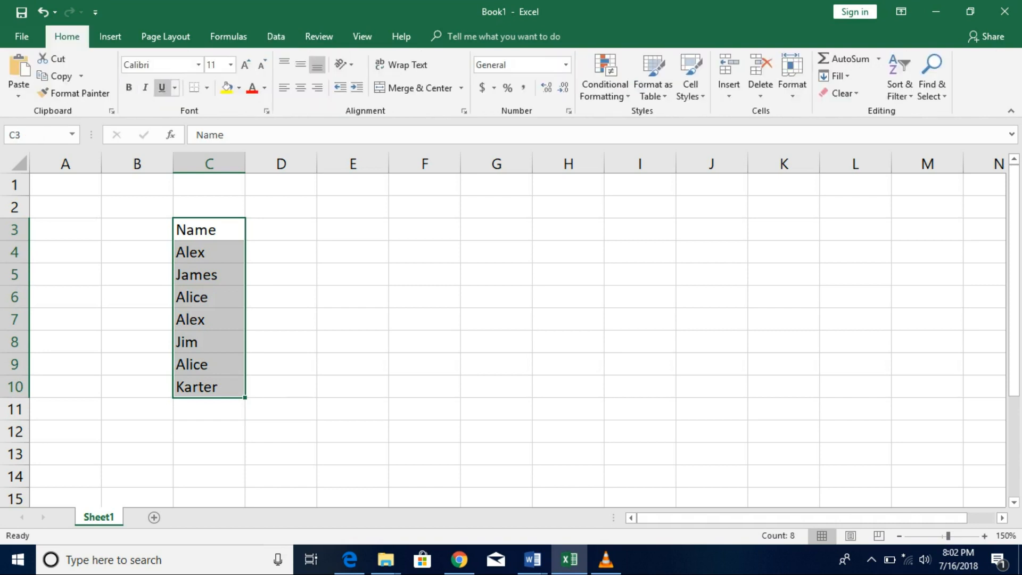
click(207, 87)
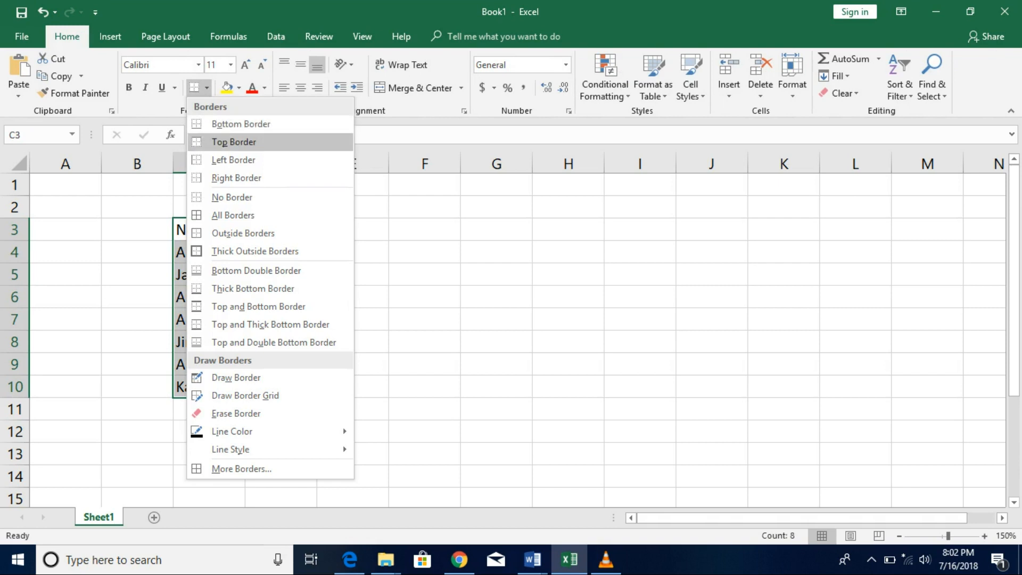
click(233, 215)
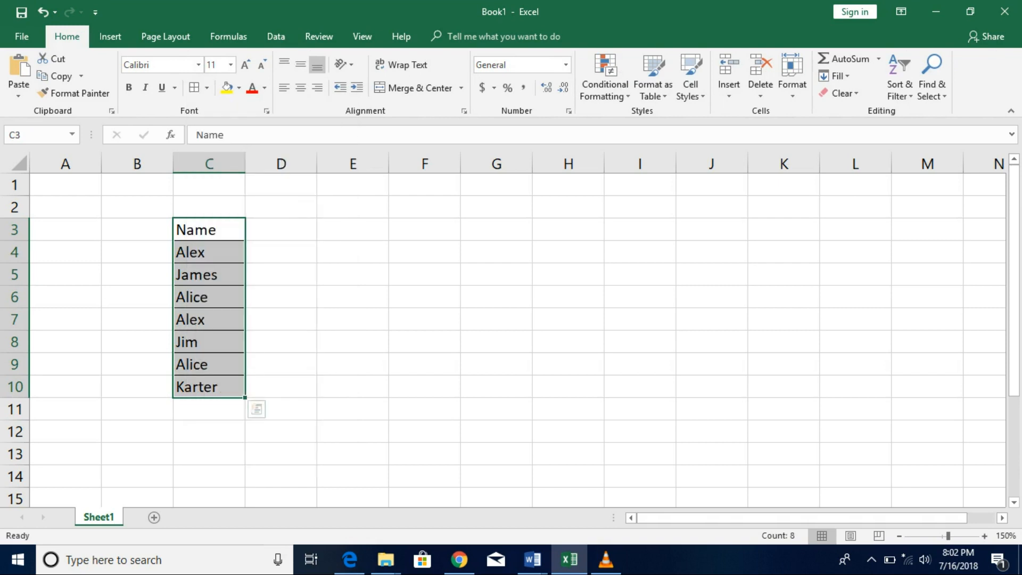
click(213, 252)
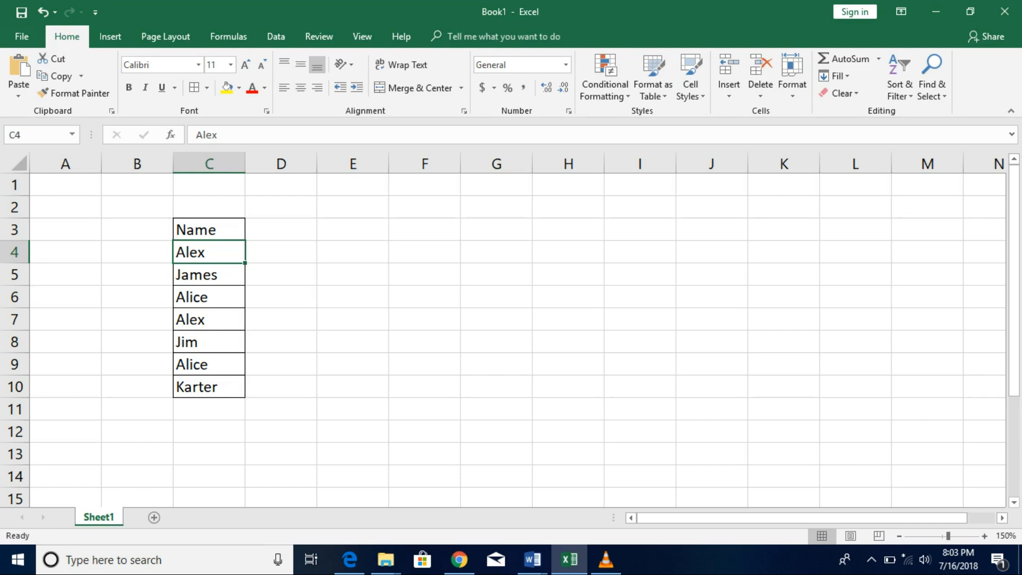
key(shift+Down)
key(shift+Down)
key(shift+Down)
key(shift+Down)
key(shift+Down)
key(shift+Down)
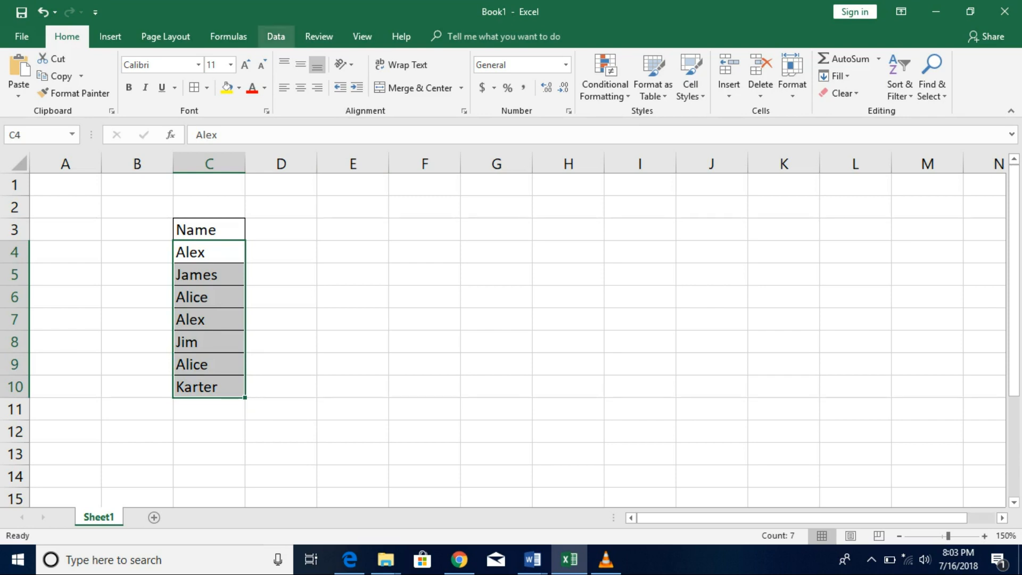
click(276, 36)
key(ctrl+q)
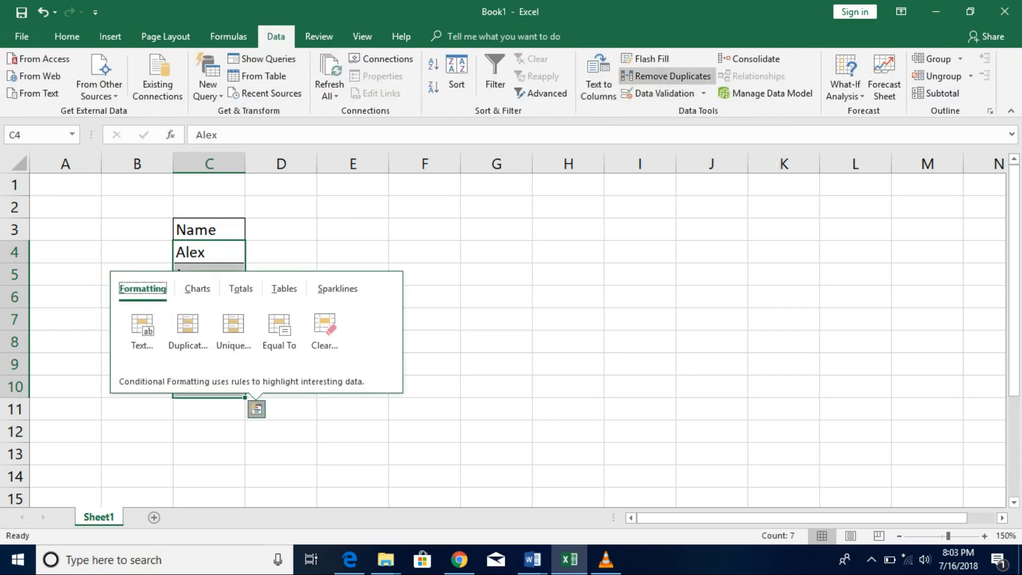
click(568, 207)
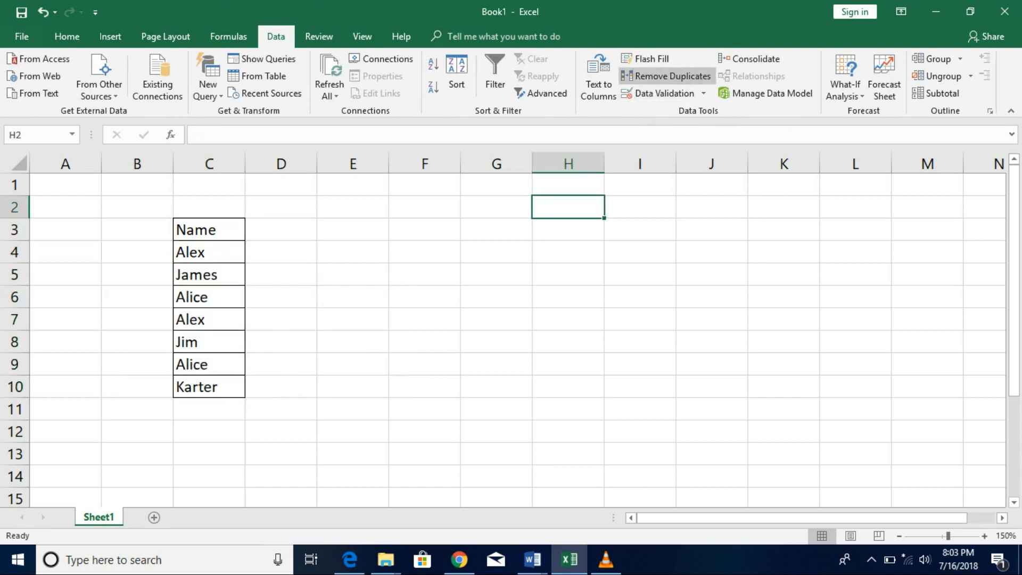
Remove the duplicate values from C4:C10, checking Column C and treating the data as having no headers.
drag(208, 252, 209, 388)
click(666, 76)
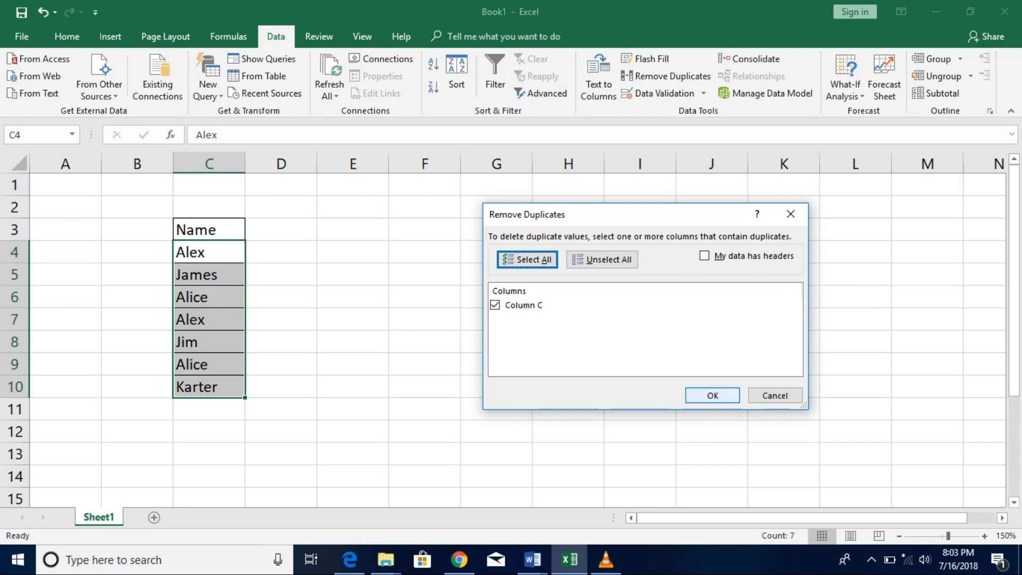
click(712, 395)
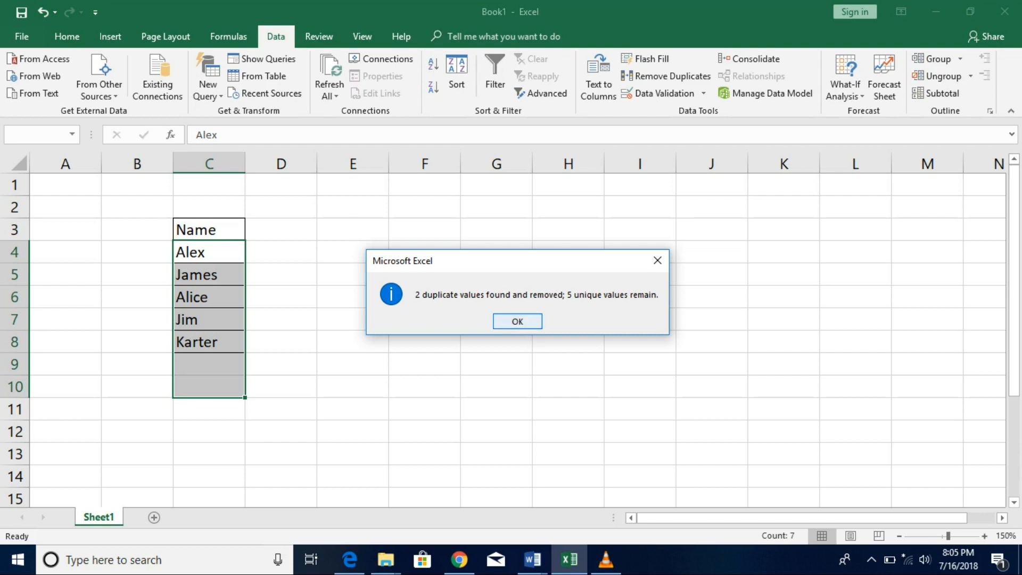
click(517, 321)
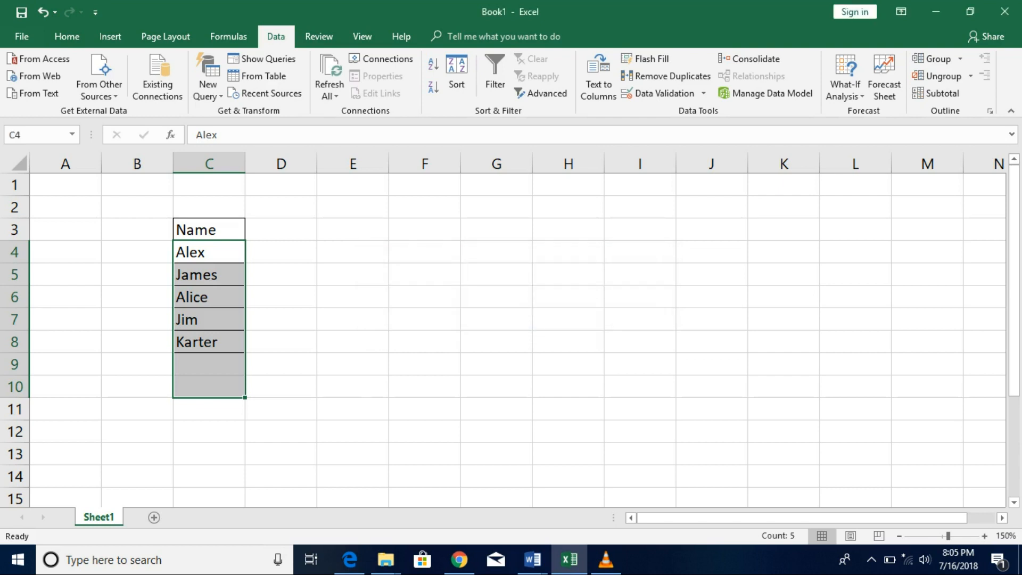